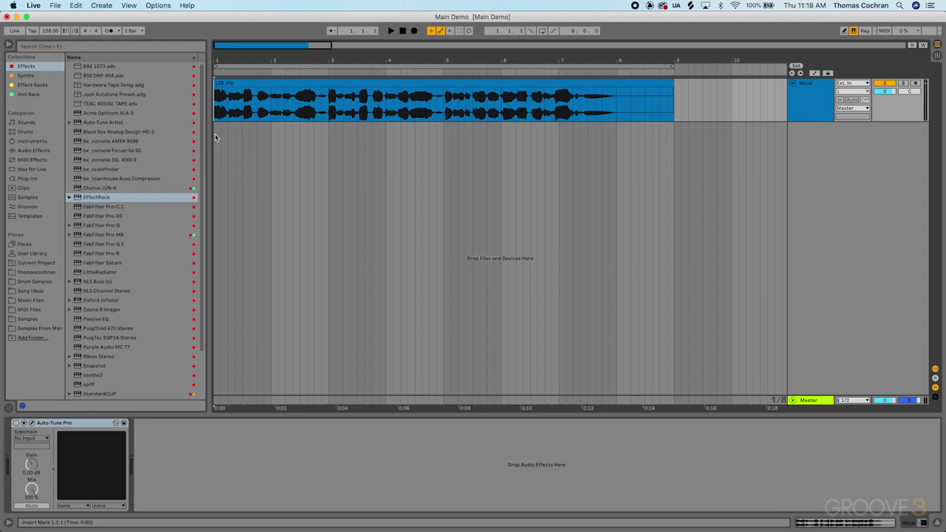
# Open the Auto-Tune Pro plugin window on the Vocal track and nudge it slightly into position
pyautogui.click(28, 428)
pyautogui.click(30, 424)
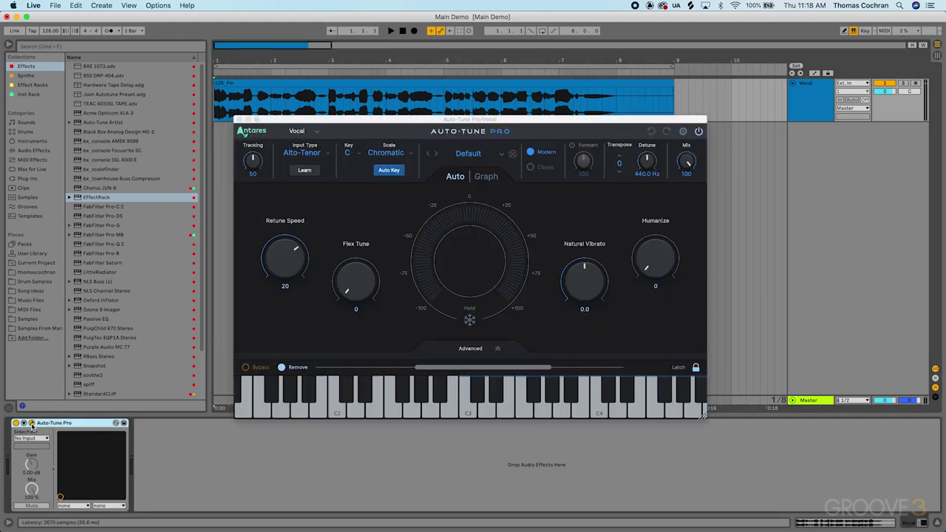
pyautogui.moveTo(452, 121); pyautogui.dragTo(445, 121)
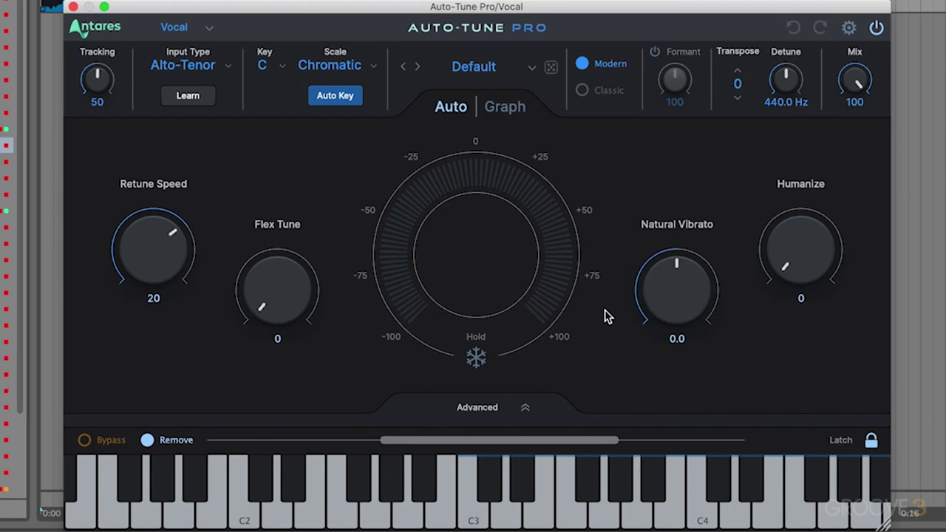
# Switch Auto-Tune Pro to Graph mode to show the empty pitch editor
pyautogui.click(495, 110)
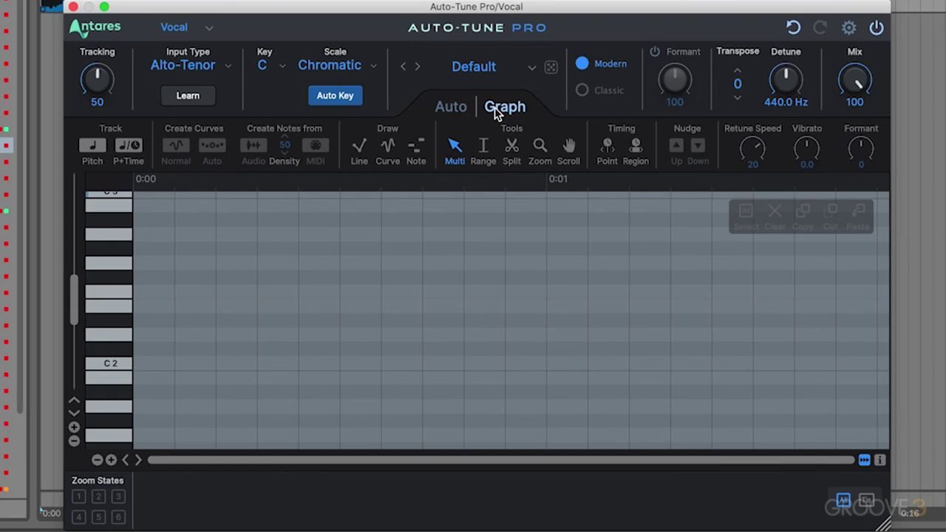
# Return to Auto mode, enlarge the plugin window and move it up and left
pyautogui.click(456, 107)
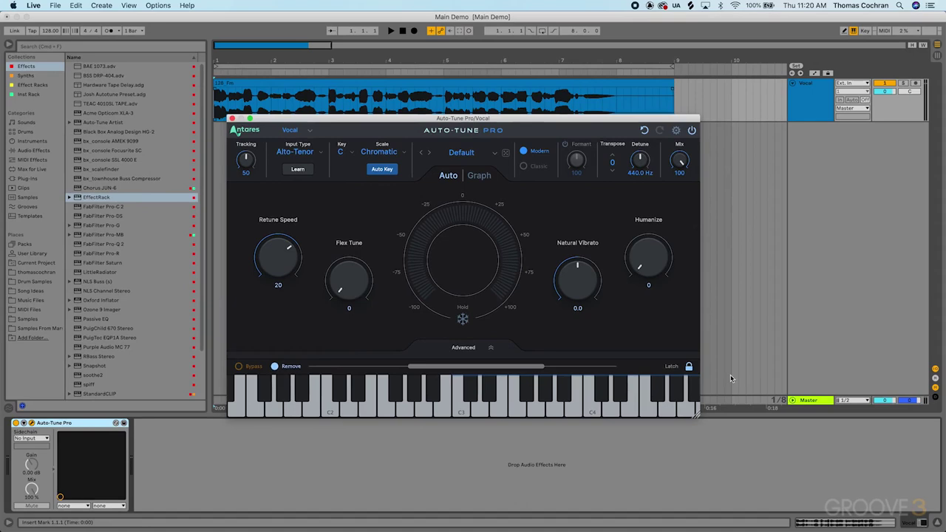
pyautogui.moveTo(697, 416); pyautogui.dragTo(658, 392)
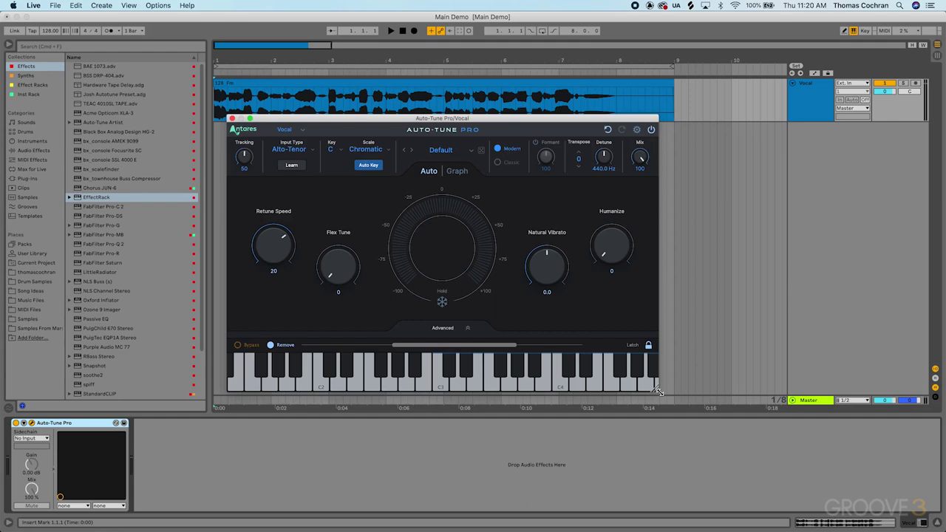
pyautogui.moveTo(658, 392); pyautogui.dragTo(782, 469)
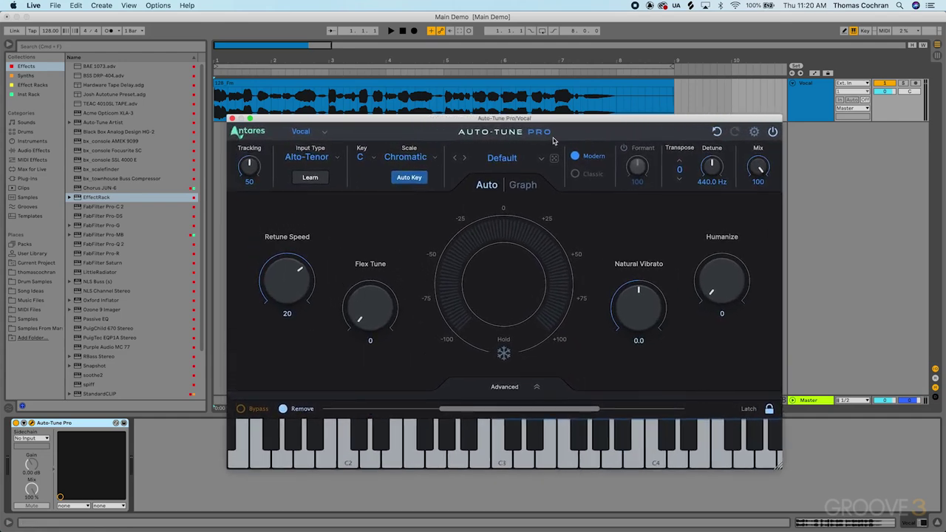
pyautogui.moveTo(518, 120); pyautogui.dragTo(473, 88)
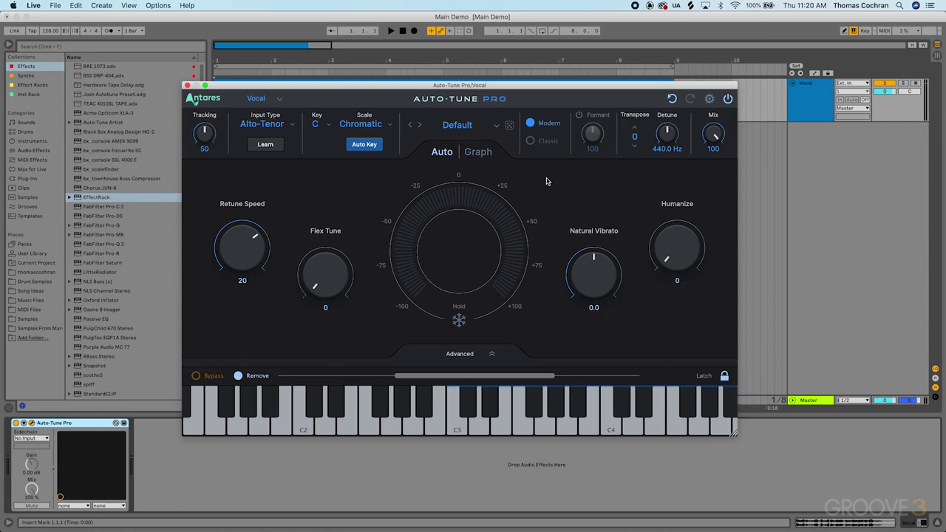
# Enlarge the window further in Graph view, then go back to Auto and reposition it
pyautogui.click(478, 153)
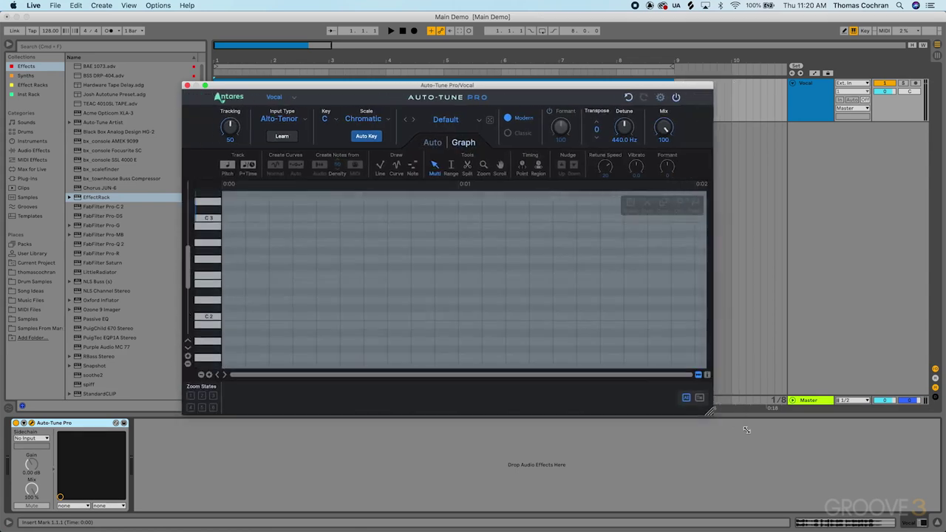
pyautogui.moveTo(747, 430); pyautogui.dragTo(922, 501)
pyautogui.moveTo(693, 91); pyautogui.dragTo(621, 76)
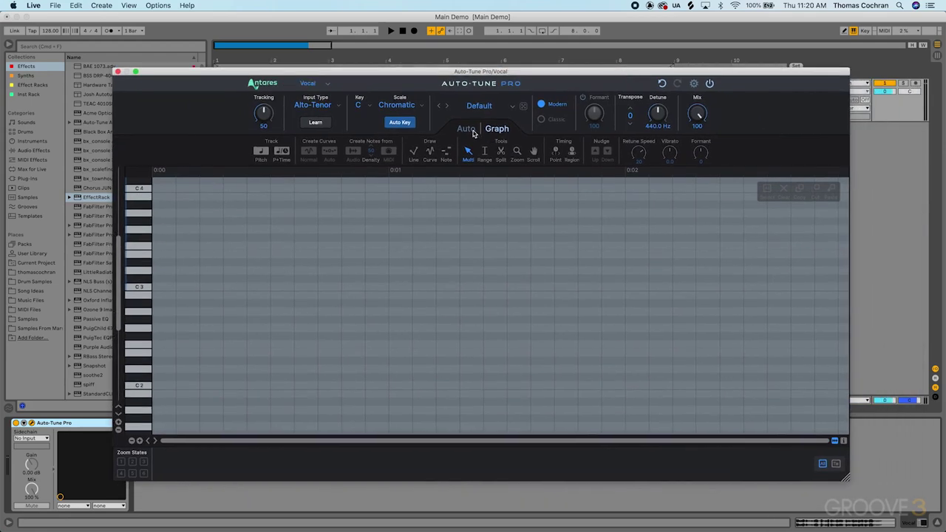
pyautogui.click(471, 131)
pyautogui.moveTo(448, 71); pyautogui.dragTo(553, 93)
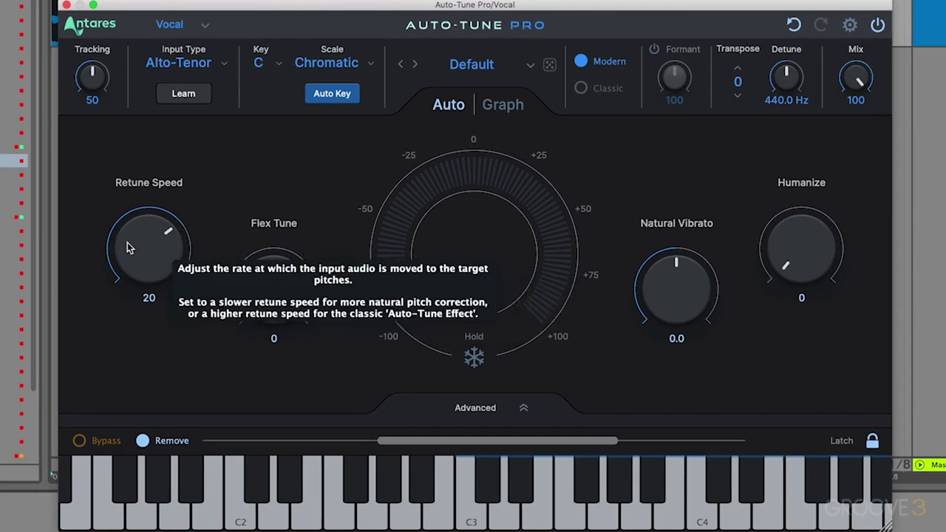
# Uncheck View Tooltips in the gear settings menu, confirm it's off, and close the menu
pyautogui.click(850, 27)
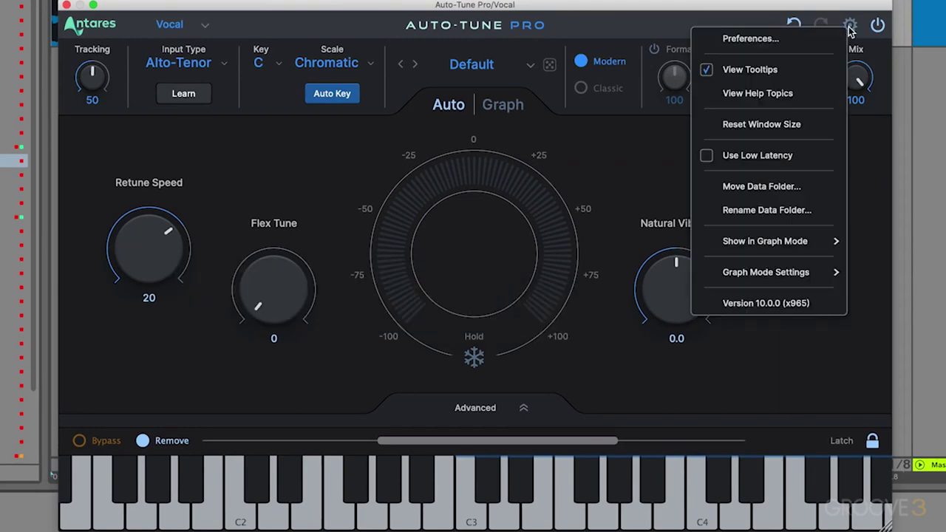
pyautogui.click(771, 71)
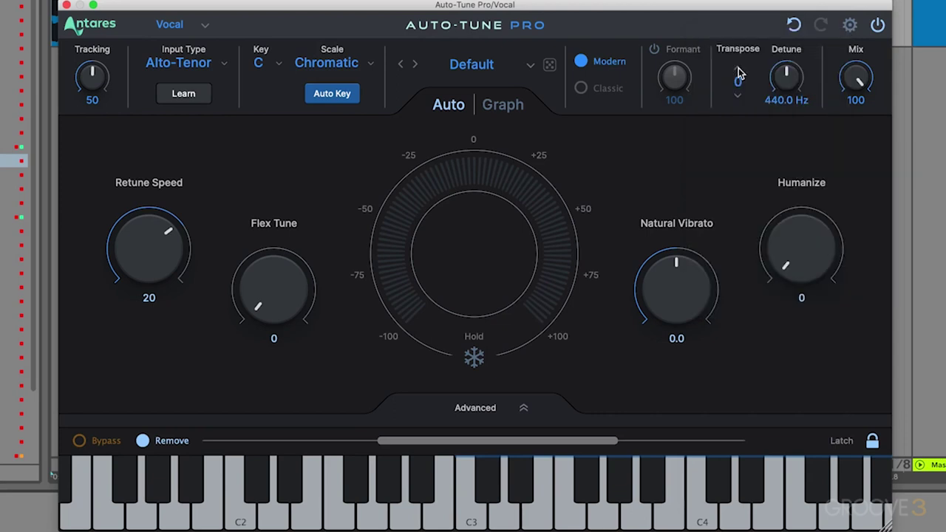
pyautogui.click(853, 28)
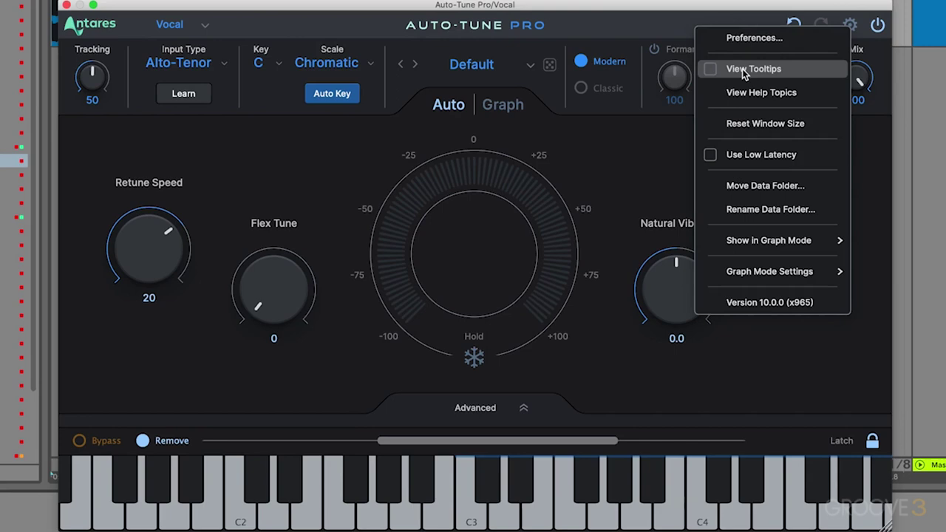
pyautogui.click(604, 174)
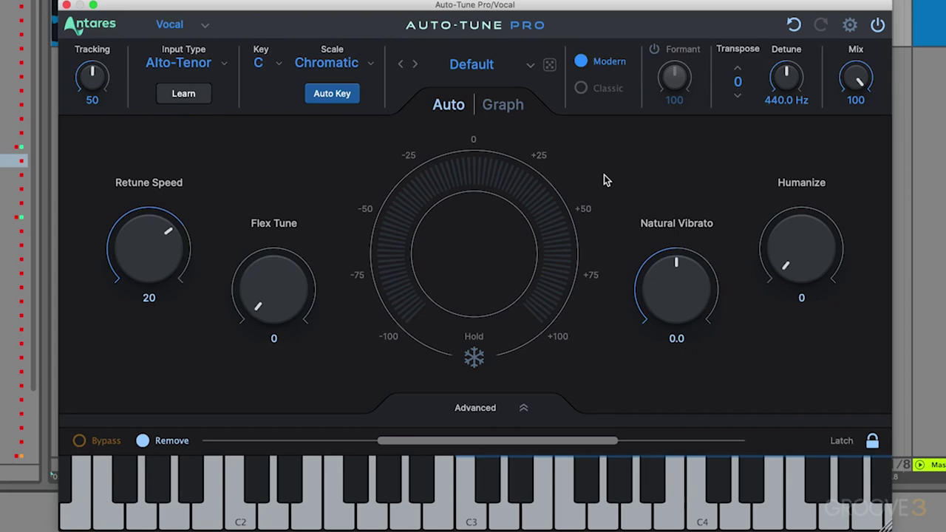
# Load Auto-Tune Pro Factory > Hard Auto-Tune Effect and set Natural Vibrato to -5.1
pyautogui.click(484, 70)
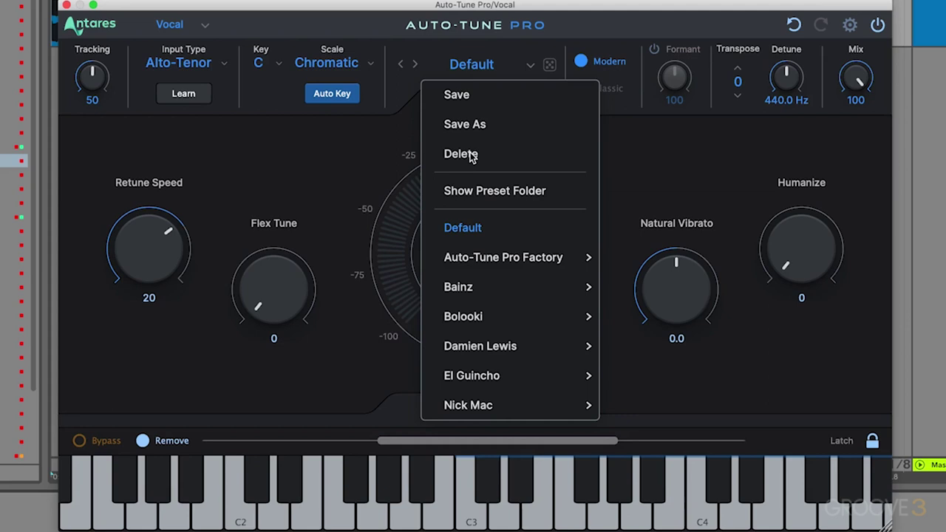
pyautogui.moveTo(489, 251)
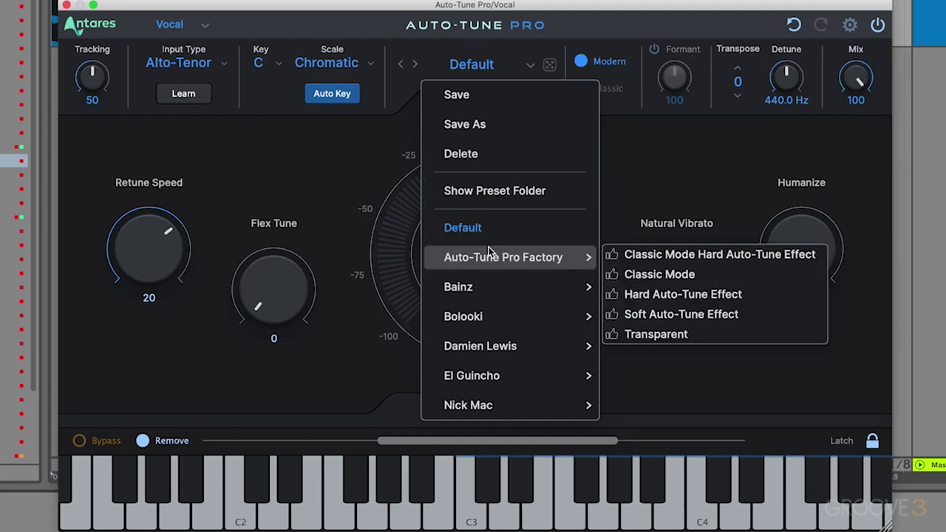
pyautogui.moveTo(491, 290)
pyautogui.click(653, 294)
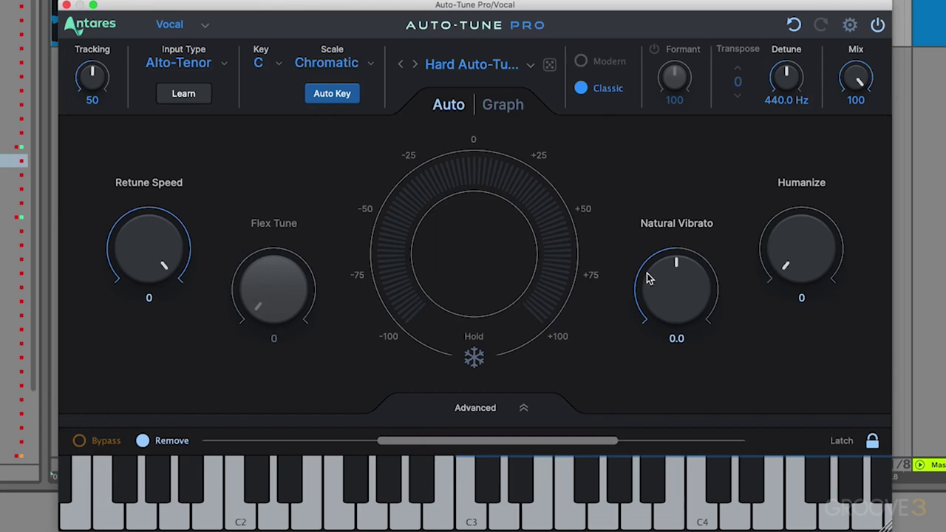
pyautogui.moveTo(661, 283); pyautogui.dragTo(660, 332)
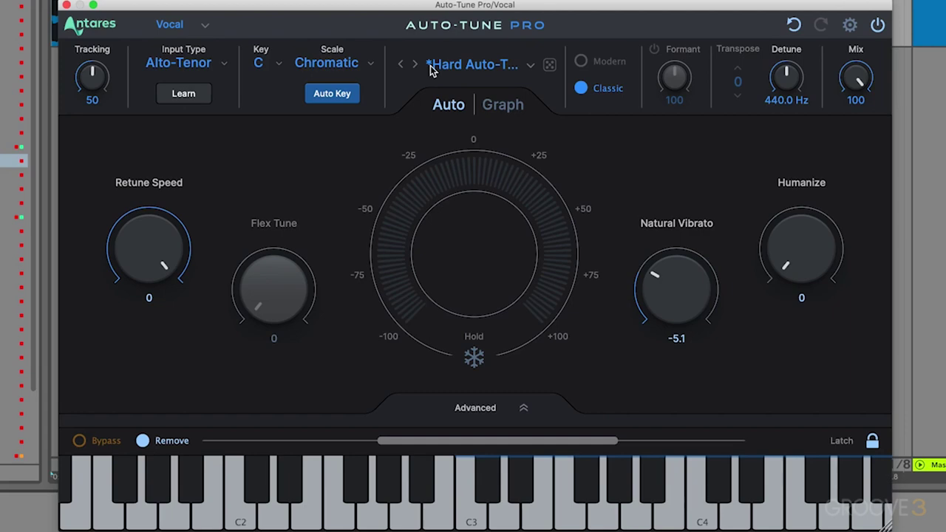
# Save the current settings as a new preset named 'My Preset'
pyautogui.click(448, 65)
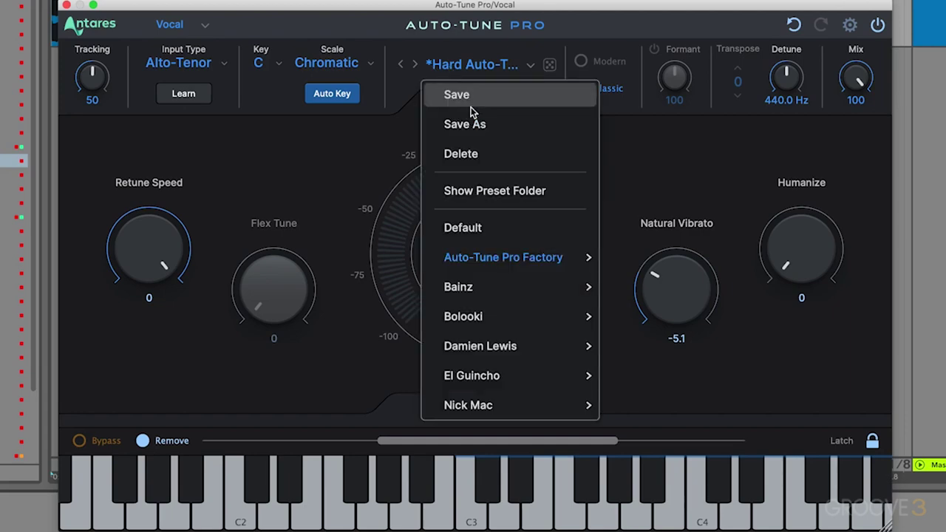
pyautogui.click(475, 125)
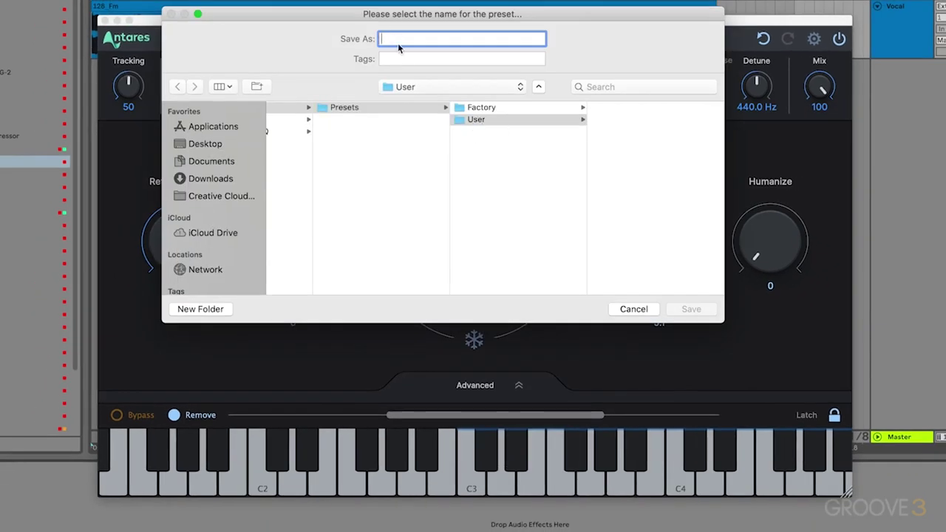
pyautogui.write('My Preset')
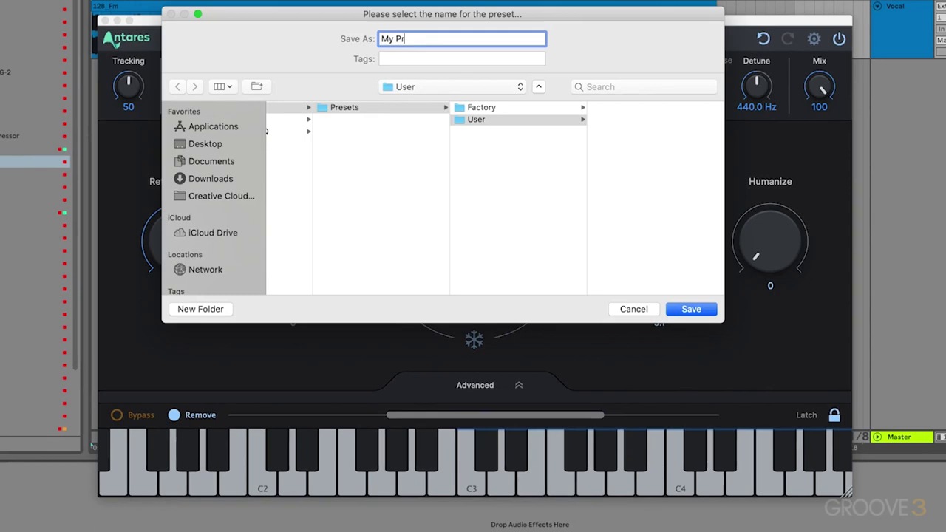
pyautogui.press('Return')
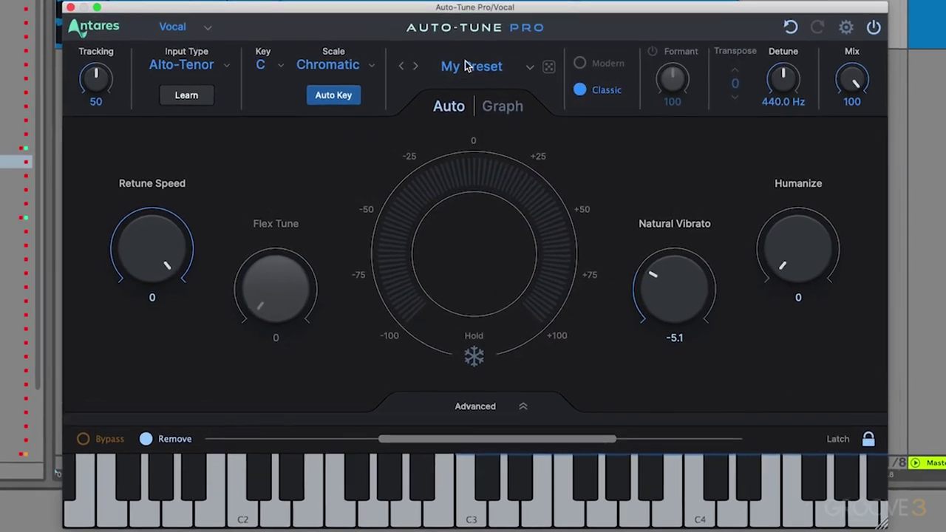
# Mark My Preset as a thumbs-up favourite under User, then remove the favourite again
pyautogui.click(469, 73)
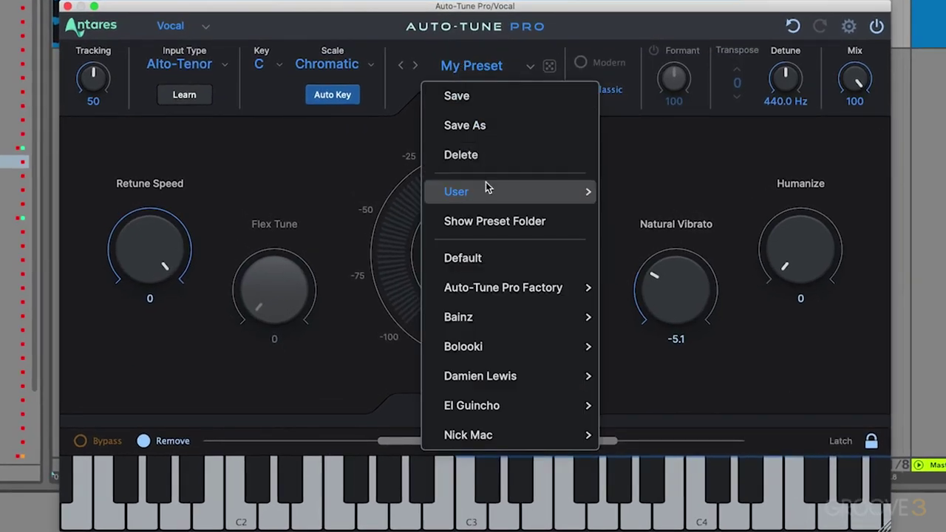
pyautogui.moveTo(486, 181)
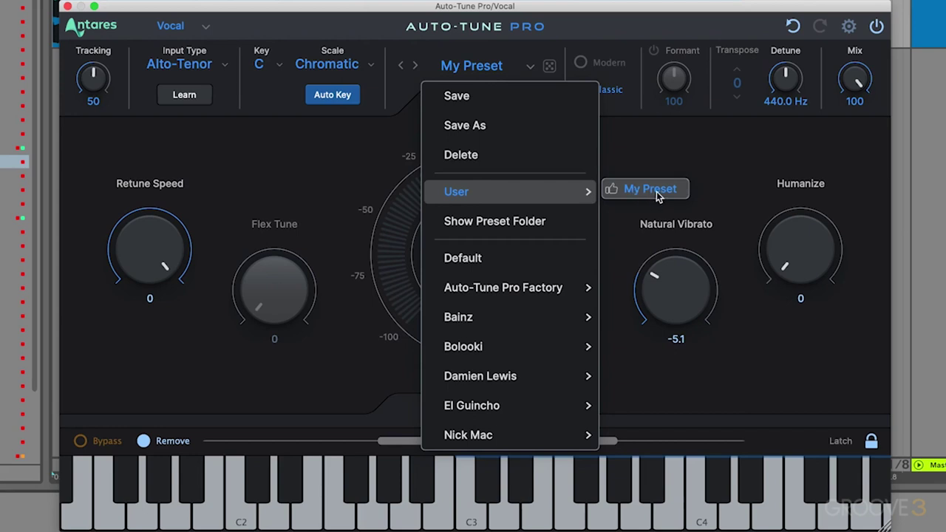
pyautogui.click(610, 191)
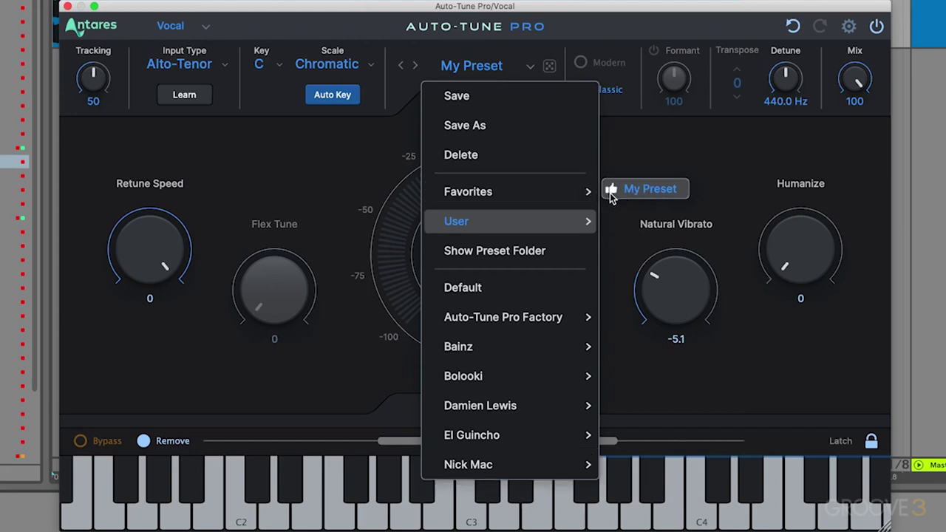
pyautogui.moveTo(496, 193)
pyautogui.moveTo(624, 196)
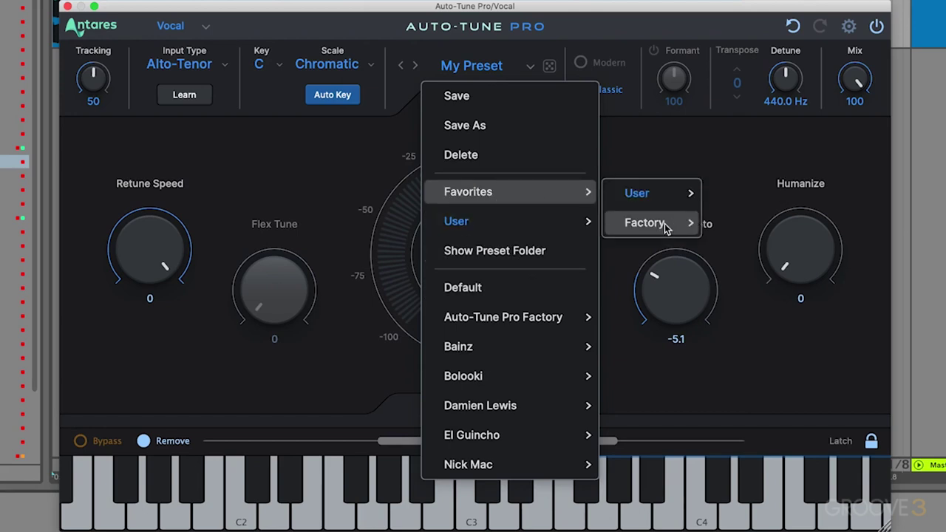
pyautogui.moveTo(553, 222)
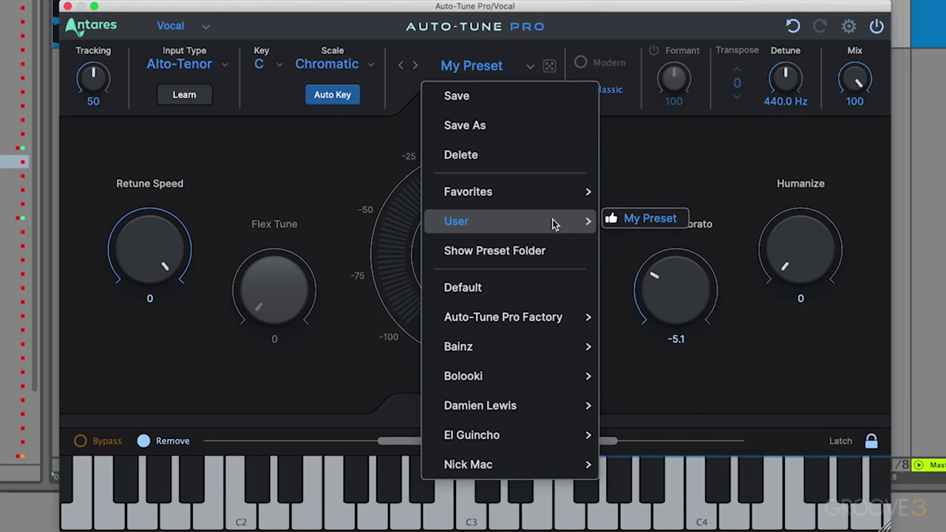
pyautogui.click(611, 219)
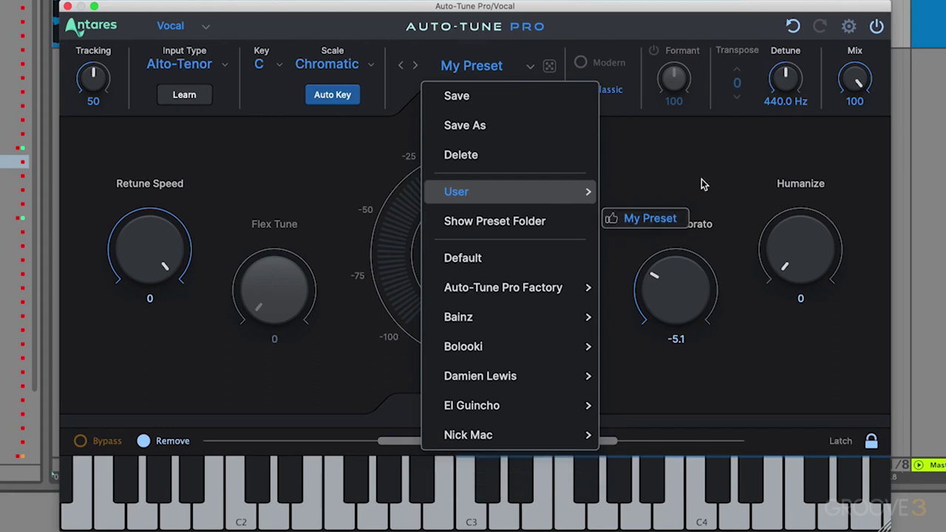
pyautogui.click(671, 182)
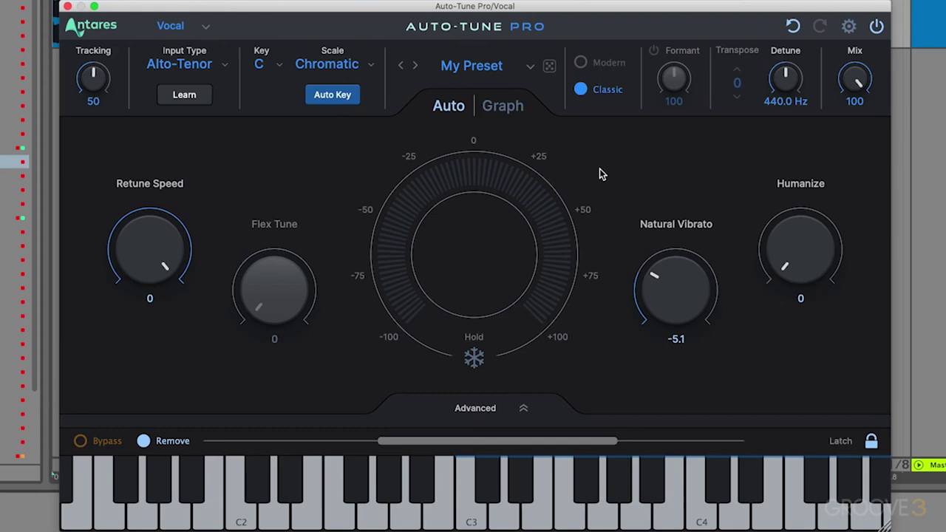
# Load the Default preset, then step forward through the next three presets
pyautogui.click(471, 66)
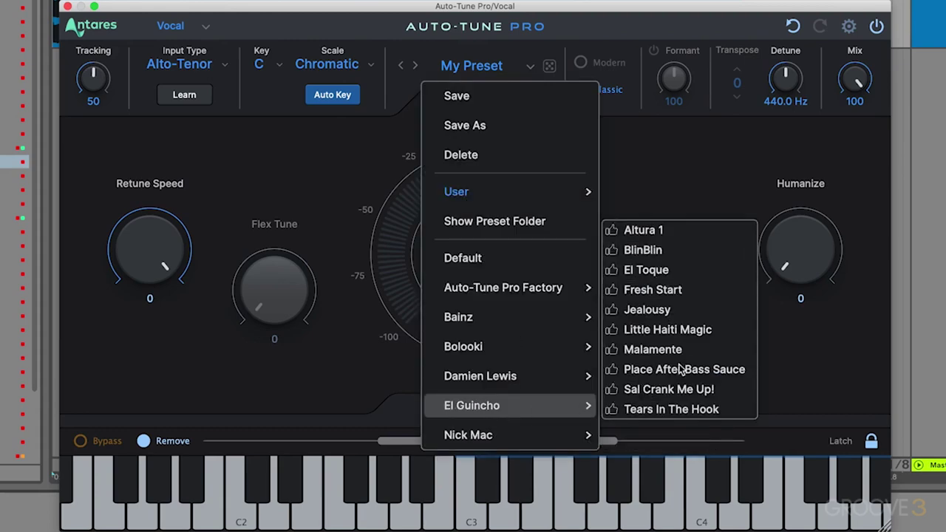
pyautogui.moveTo(467, 291)
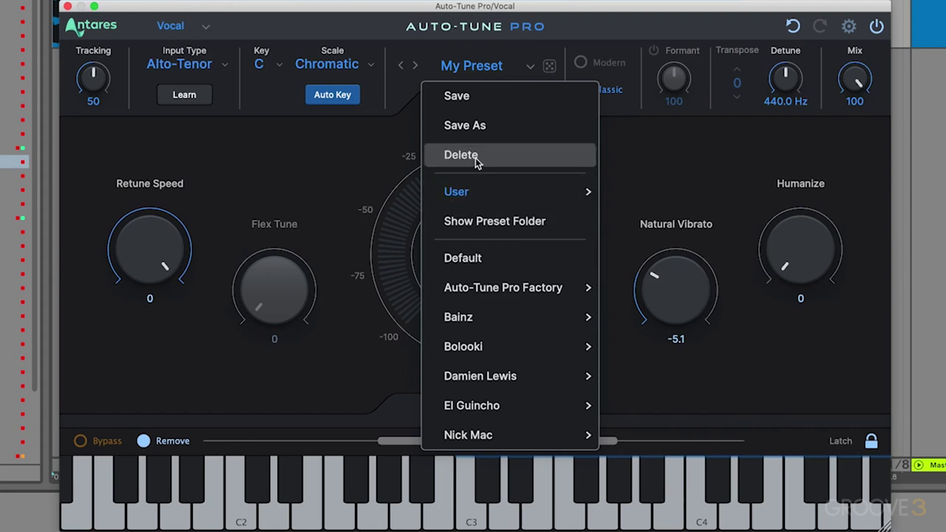
pyautogui.click(374, 164)
pyautogui.click(415, 66)
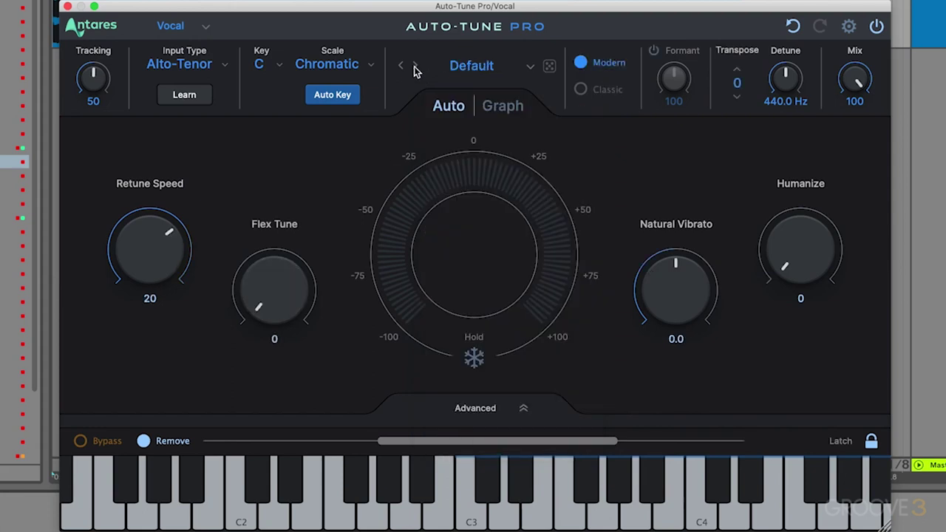
pyautogui.click(415, 67)
pyautogui.click(415, 66)
pyautogui.click(416, 66)
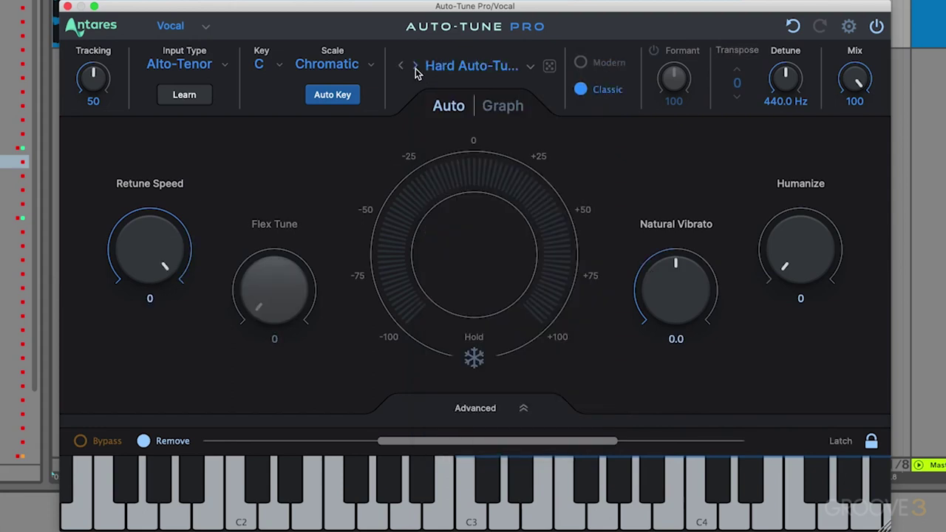
# Roll random presets with the dice button until RnB Writer loads
pyautogui.click(549, 68)
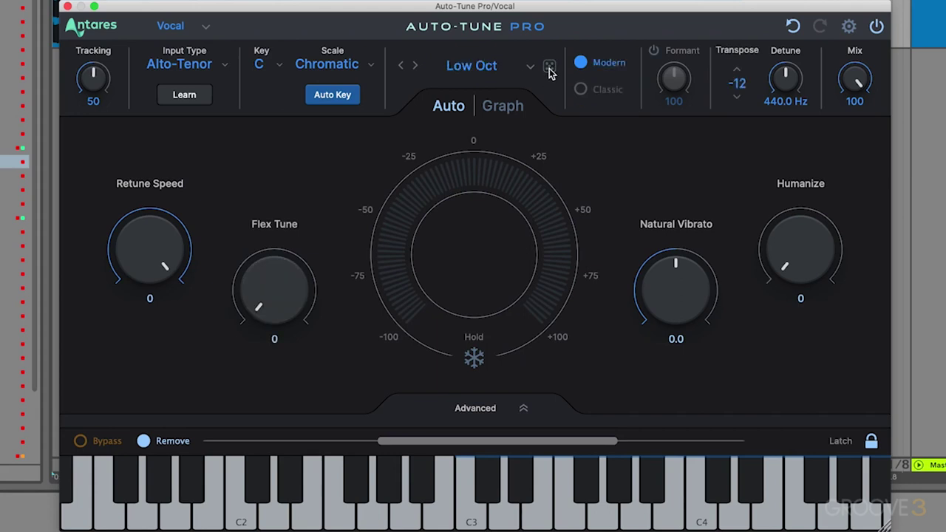
pyautogui.click(549, 68)
pyautogui.click(549, 68)
pyautogui.click(549, 68)
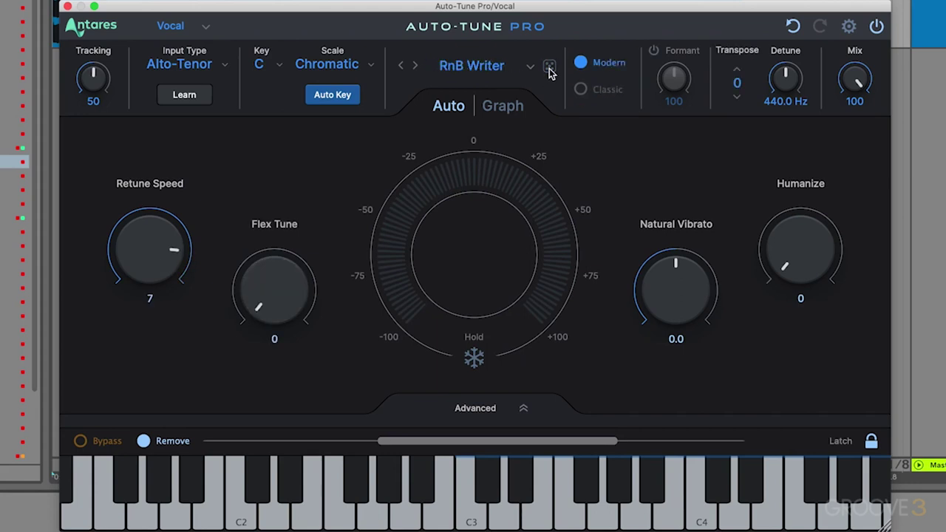
pyautogui.click(550, 68)
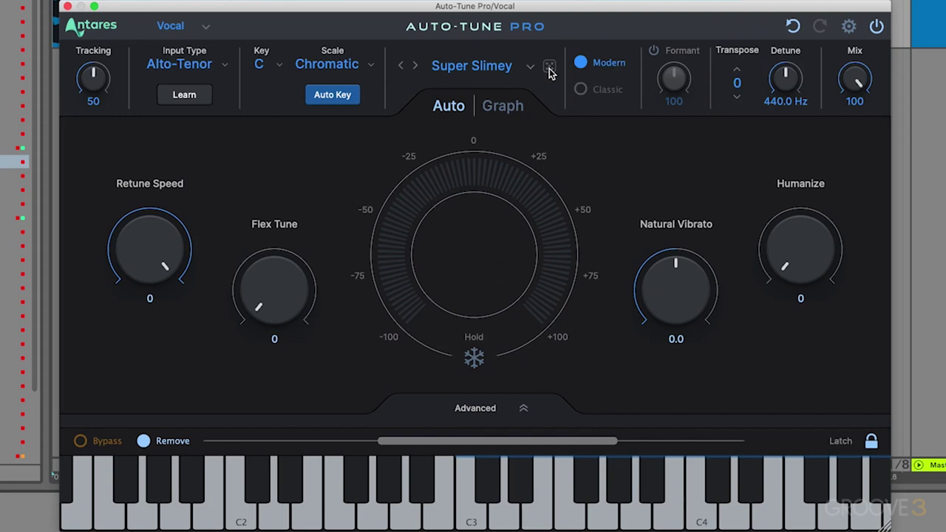
pyautogui.click(550, 68)
pyautogui.click(549, 68)
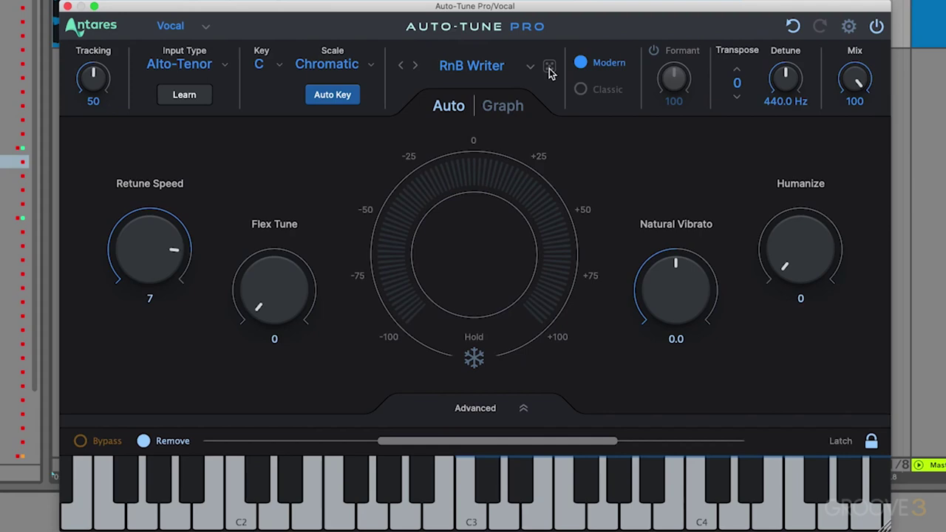
# Set Key to D and Scale to Minor, then roll random presets until Jealousy loads
pyautogui.click(262, 66)
pyautogui.click(283, 160)
pyautogui.click(348, 66)
pyautogui.click(345, 41)
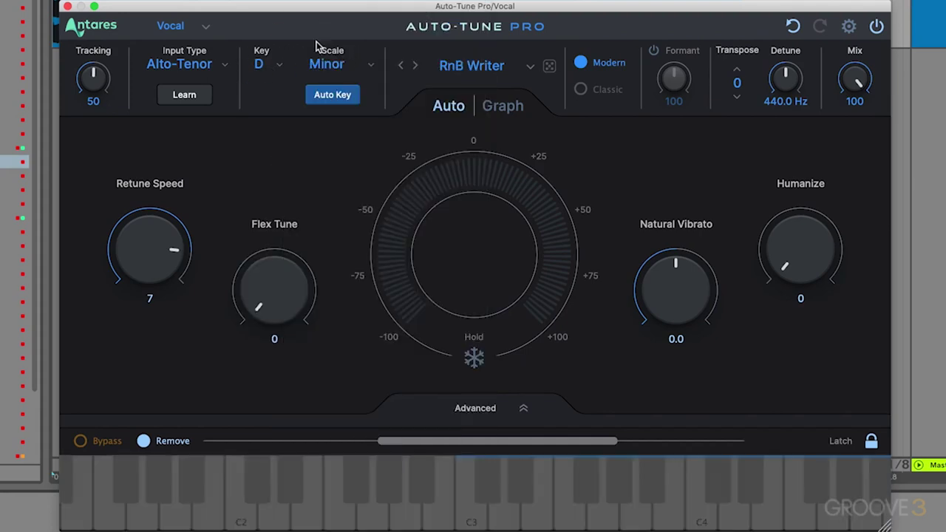
pyautogui.click(549, 68)
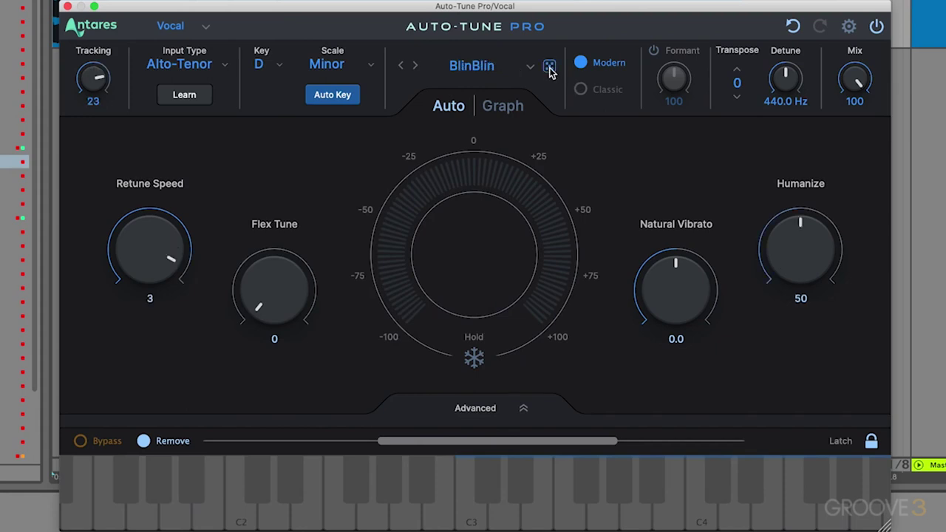
pyautogui.click(549, 68)
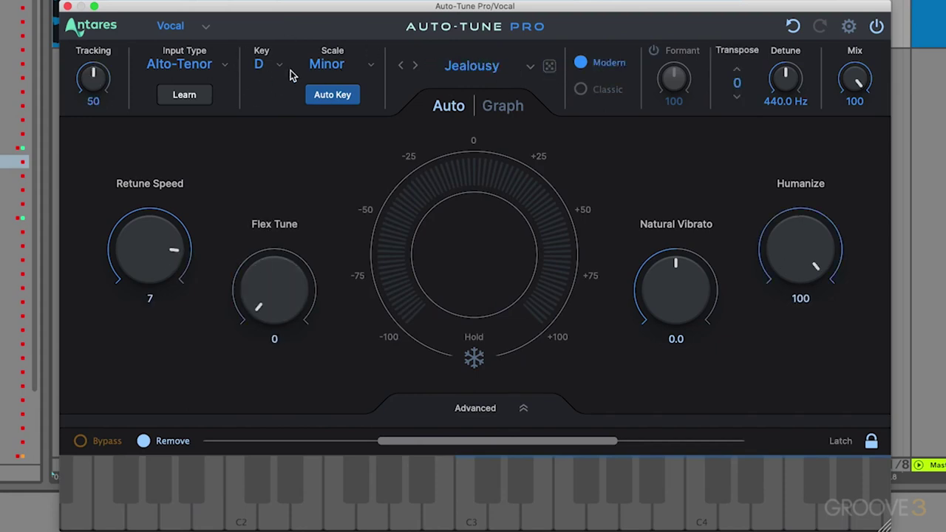
# Pick Default from the preset menu, restoring key C, Chromatic scale and retune speed 20
pyautogui.click(479, 69)
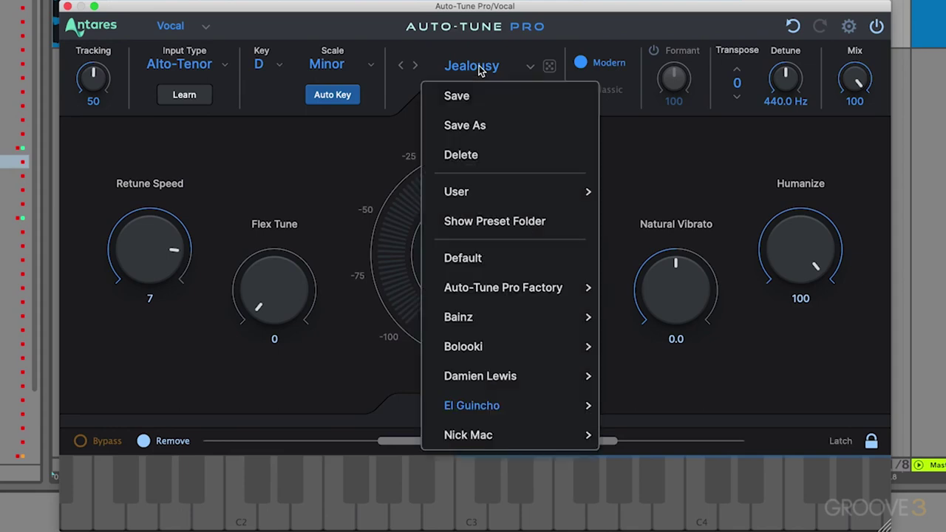
pyautogui.moveTo(465, 192)
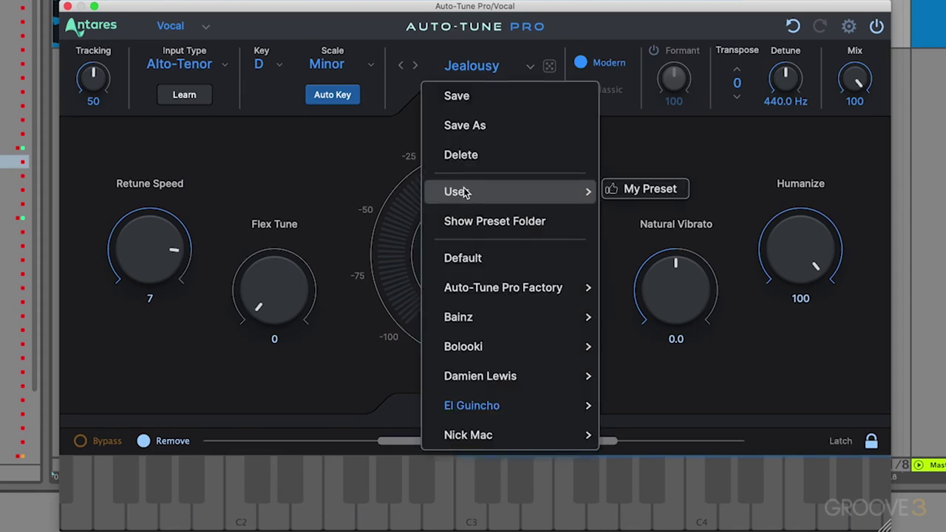
pyautogui.click(473, 259)
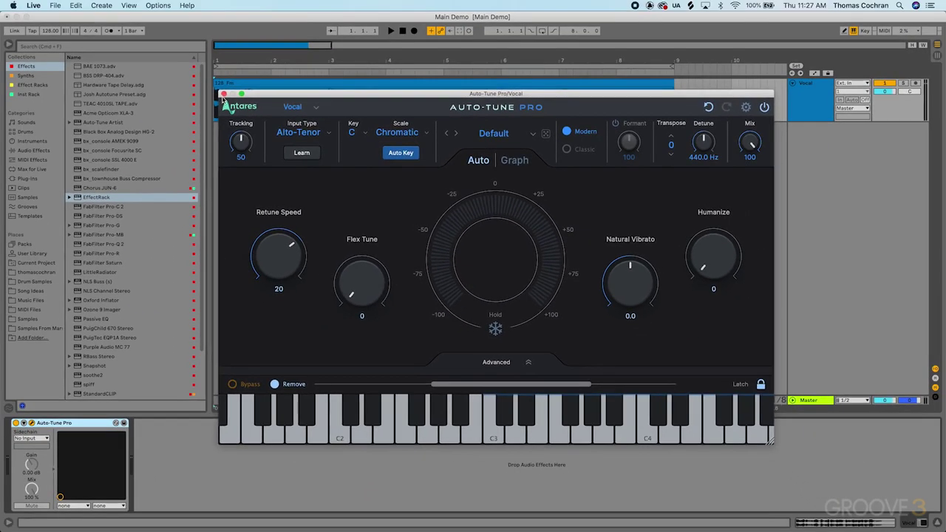
# Close the plugin, duplicate the Vocal track, and rename the top track to 'Hook Vocal'
pyautogui.click(922, 40)
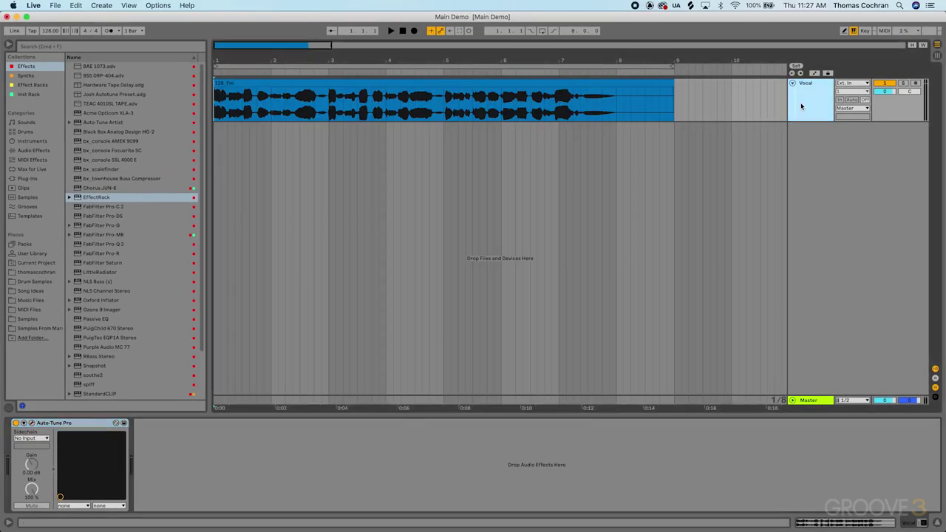
pyautogui.press('super+d')
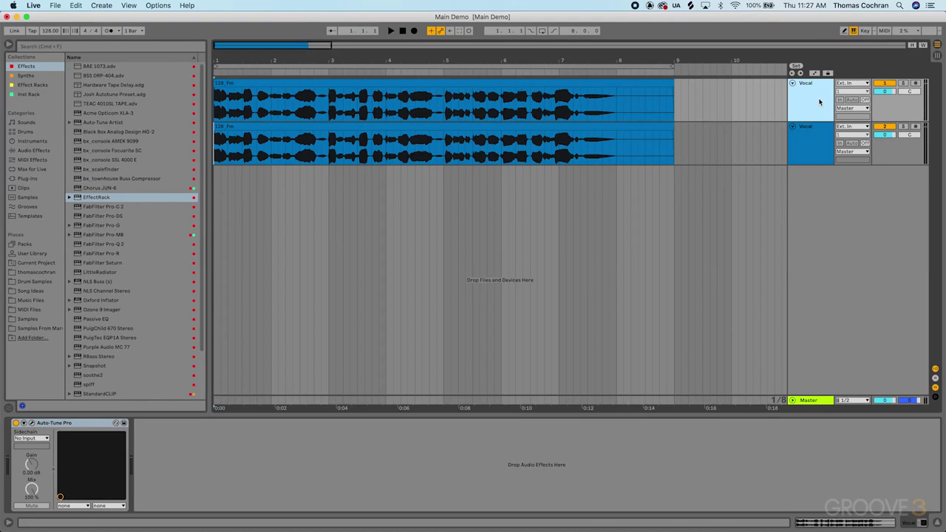
pyautogui.press('super+r')
pyautogui.write('HVocal')
pyautogui.press('Return')
pyautogui.write('ook')
# Rename the bottom duplicate to 'Verse Vocal' and open Auto-Tune Pro on Hook Vocal
pyautogui.click(815, 133)
pyautogui.press('super+r')
pyautogui.write('Verse Vocal')
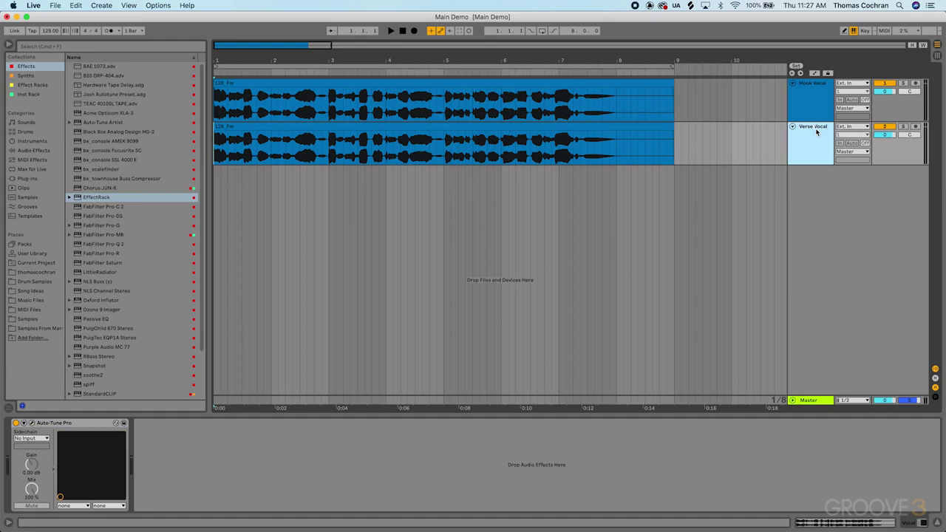
pyautogui.press('Return')
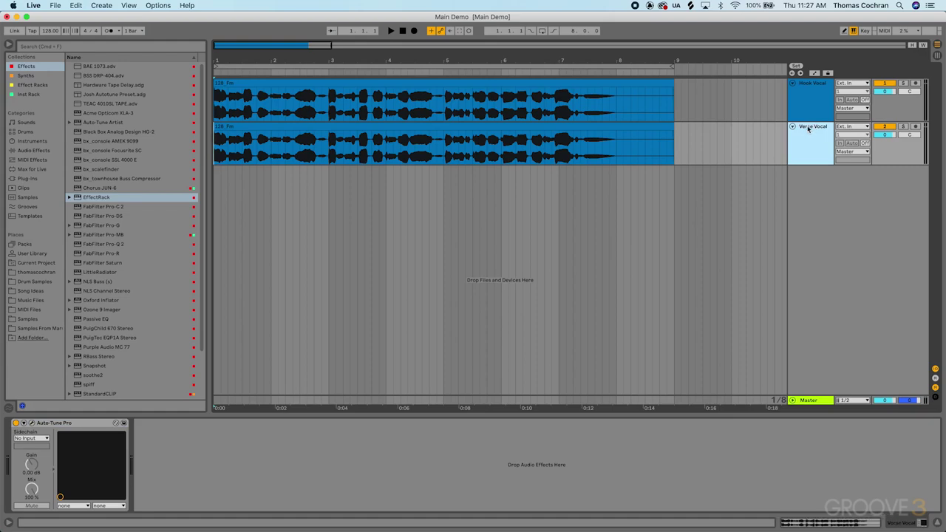
pyautogui.click(809, 111)
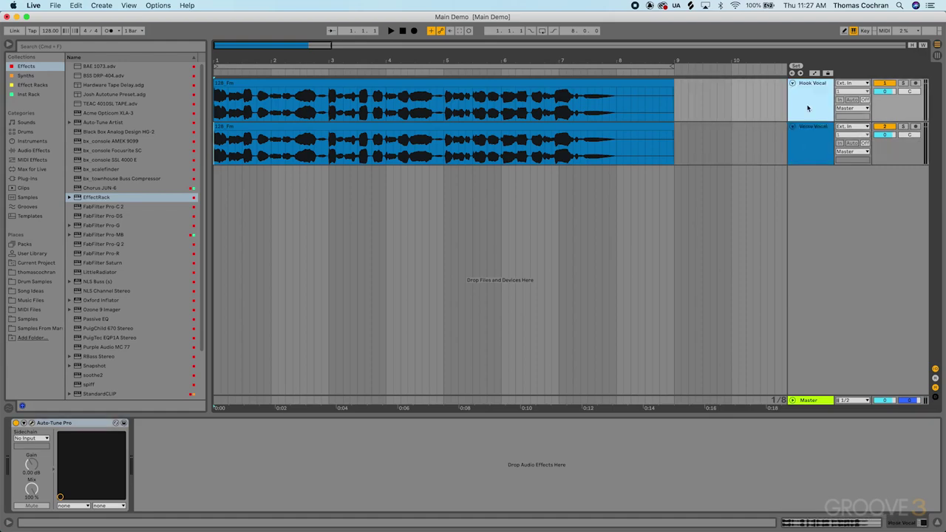
pyautogui.click(33, 423)
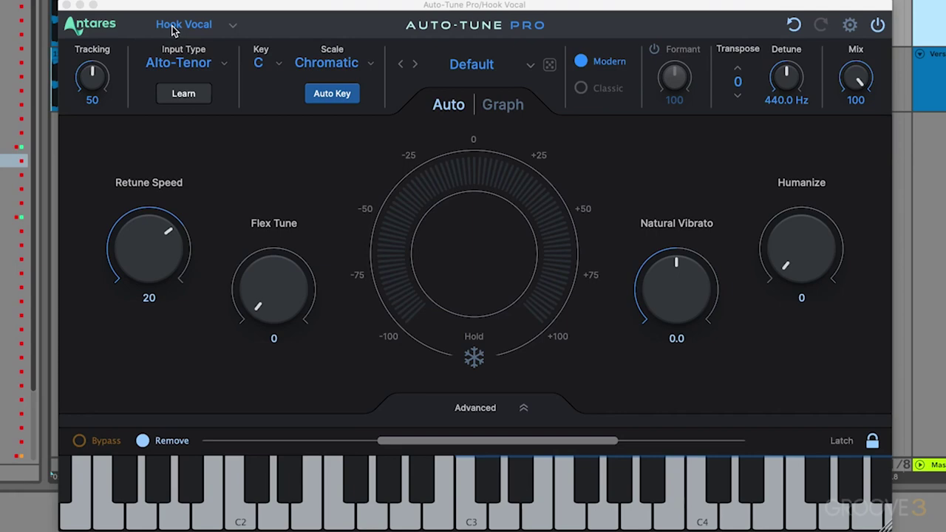
# After checking Verse Vocal, set Hook Vocal's Retune Speed to 0 and Natural Vibrato to -12.0
pyautogui.click(214, 28)
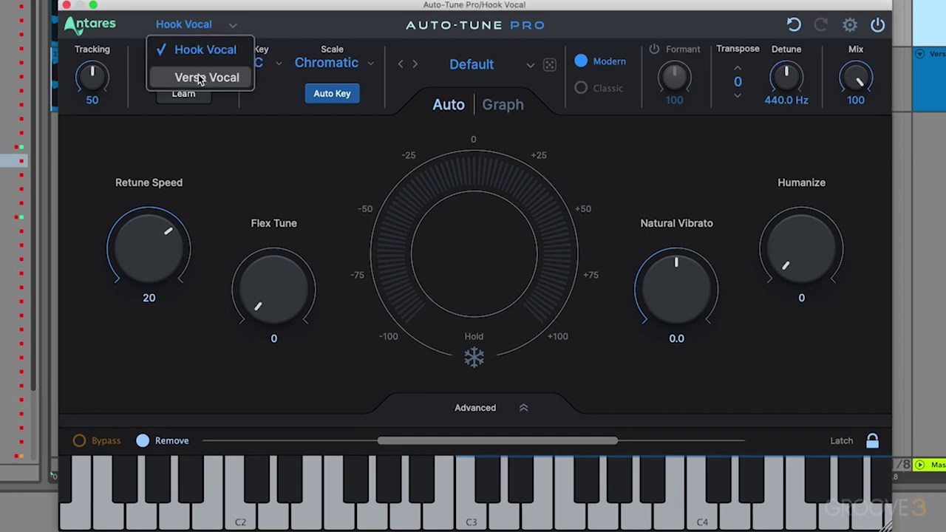
pyautogui.click(196, 77)
pyautogui.click(199, 27)
pyautogui.click(201, 48)
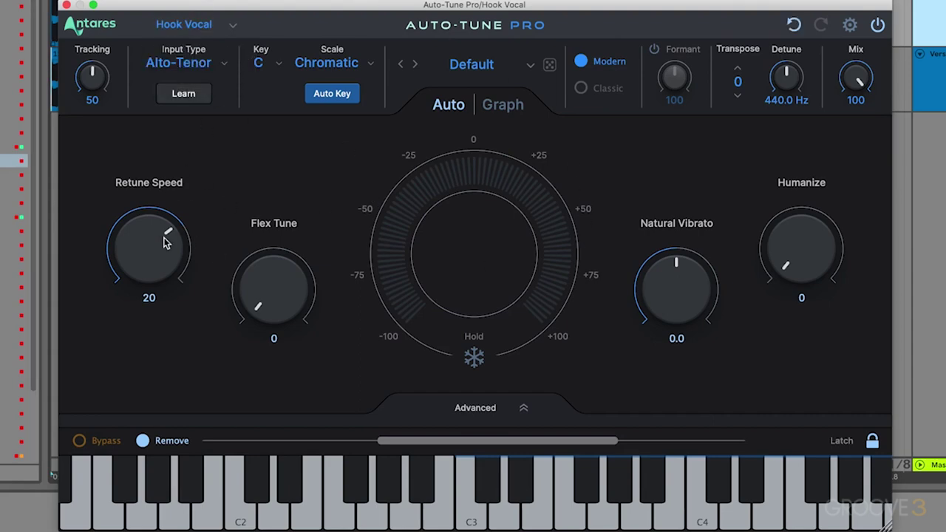
pyautogui.moveTo(167, 244); pyautogui.dragTo(144, 159)
pyautogui.moveTo(672, 277); pyautogui.dragTo(676, 433)
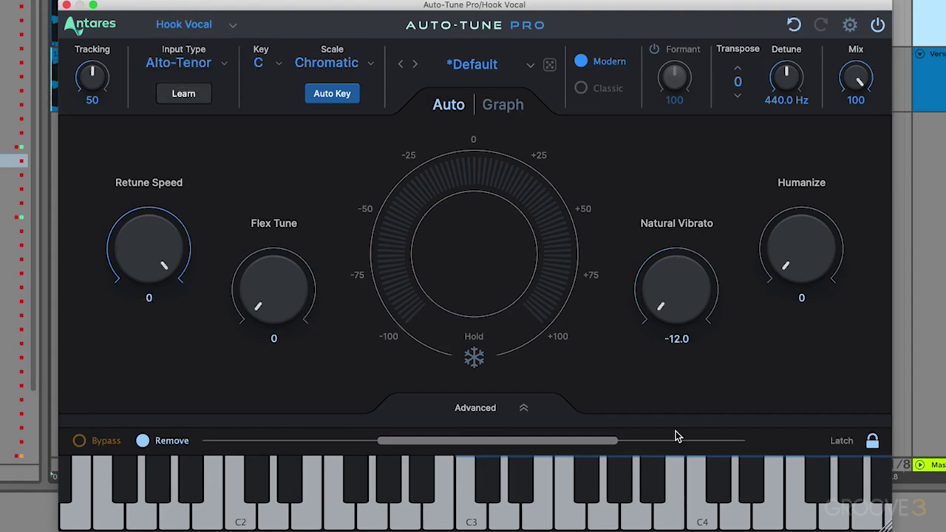
# Compare Verse Vocal's unchanged defaults via the instance list, then return to Hook Vocal
pyautogui.click(196, 25)
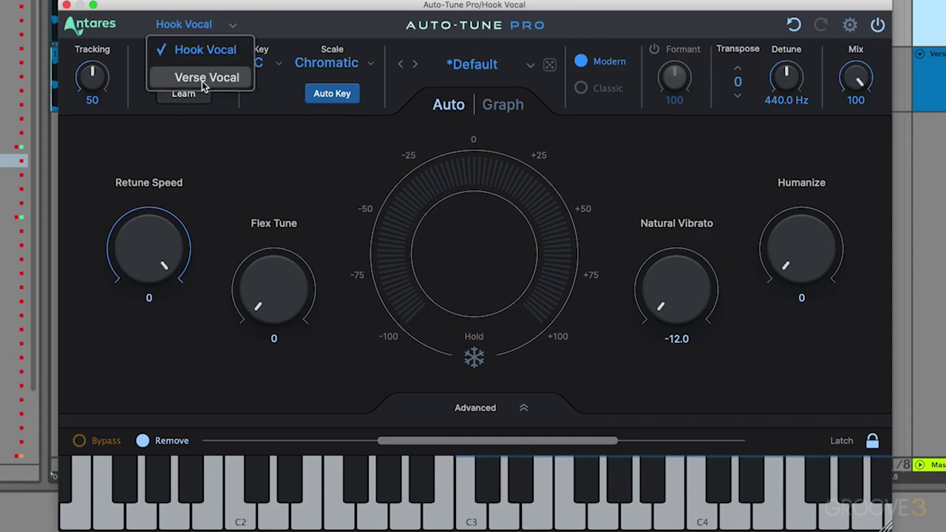
pyautogui.click(202, 81)
pyautogui.click(200, 25)
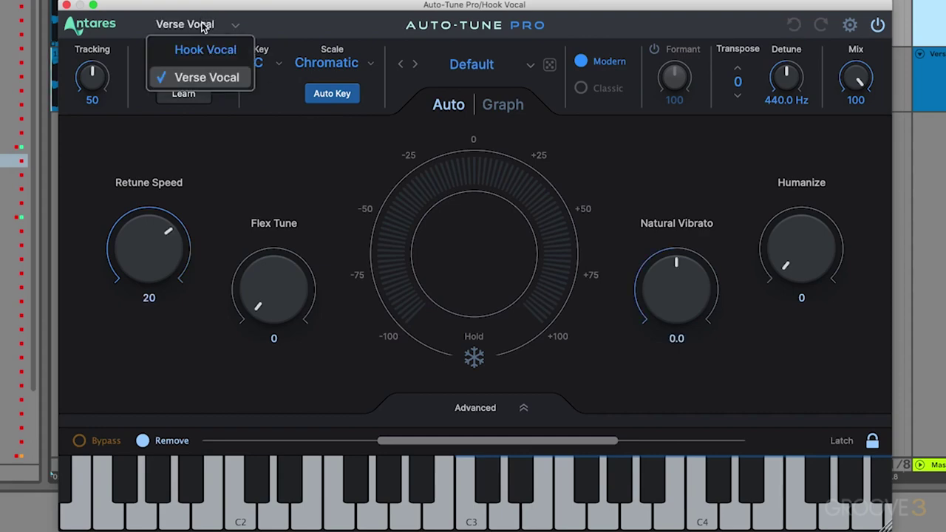
pyautogui.click(204, 47)
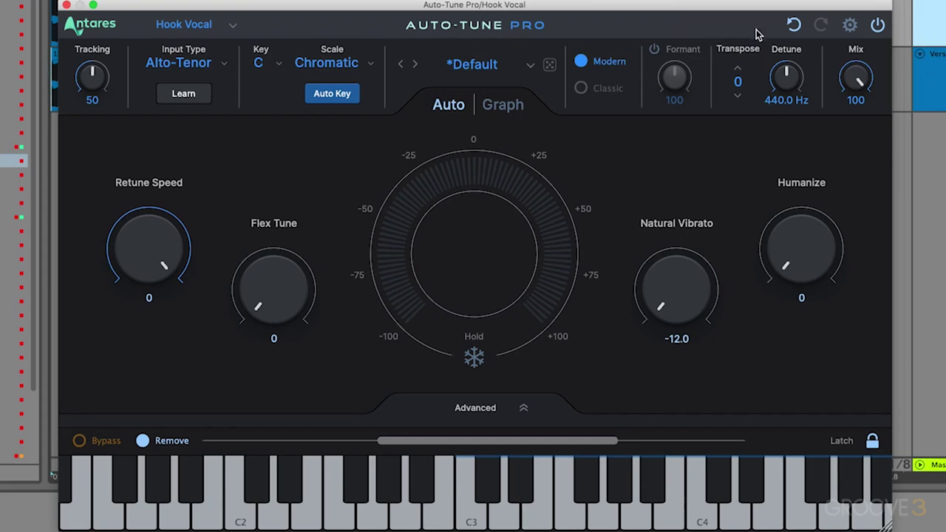
pyautogui.click(794, 28)
pyautogui.click(821, 26)
pyautogui.click(795, 28)
pyautogui.click(820, 26)
pyautogui.click(793, 27)
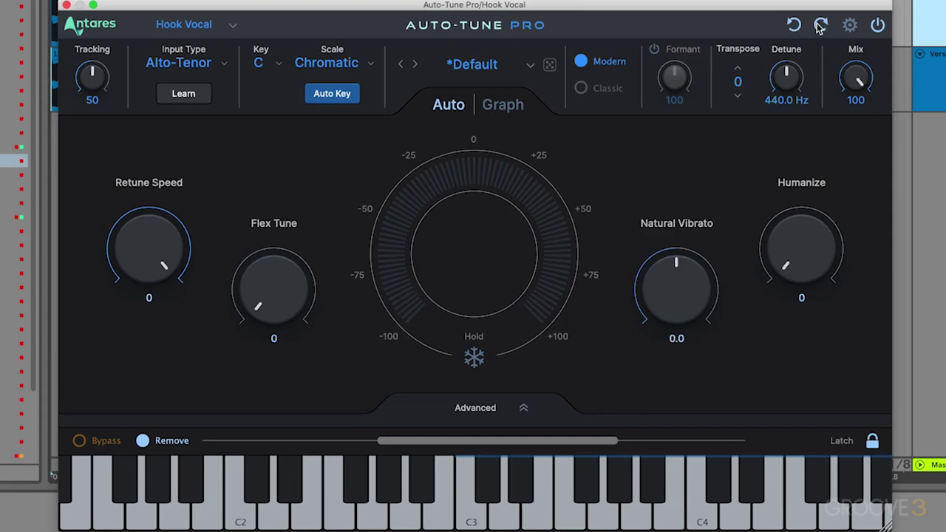
pyautogui.click(820, 27)
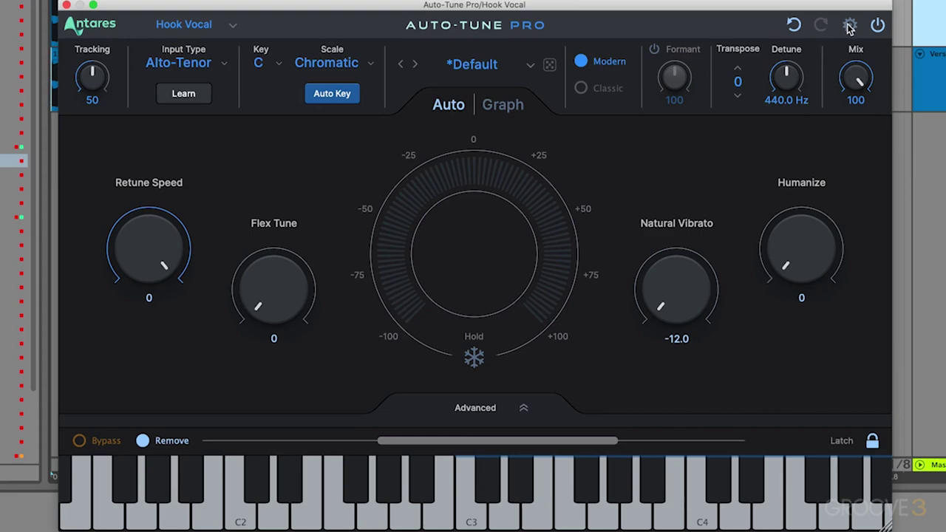
pyautogui.click(850, 26)
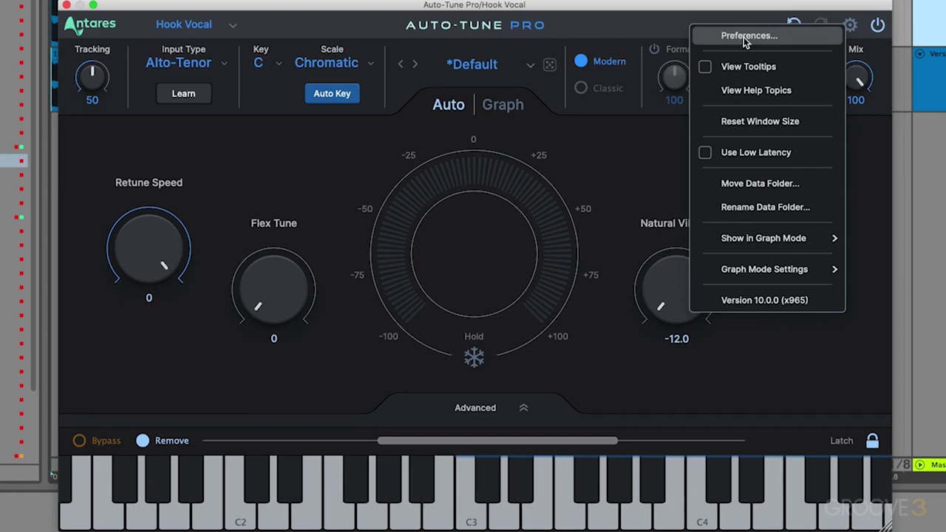
pyautogui.click(650, 19)
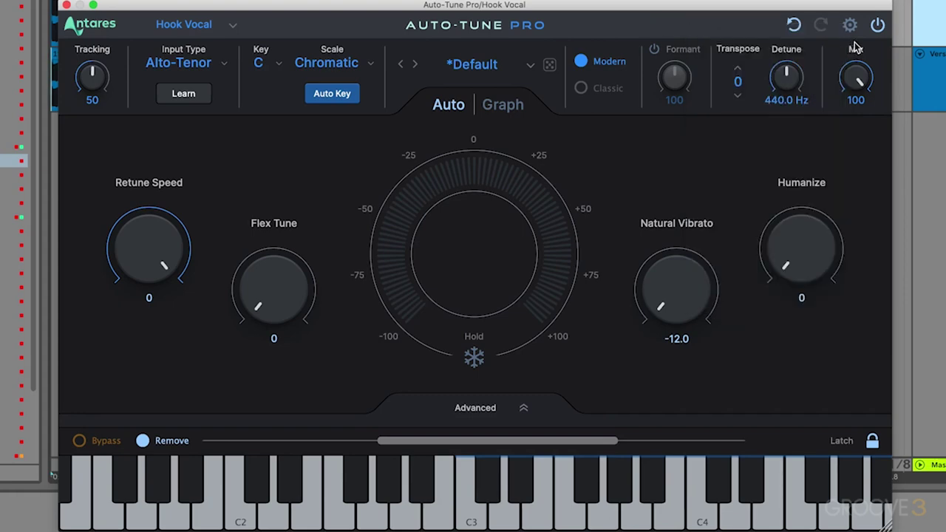
pyautogui.click(878, 26)
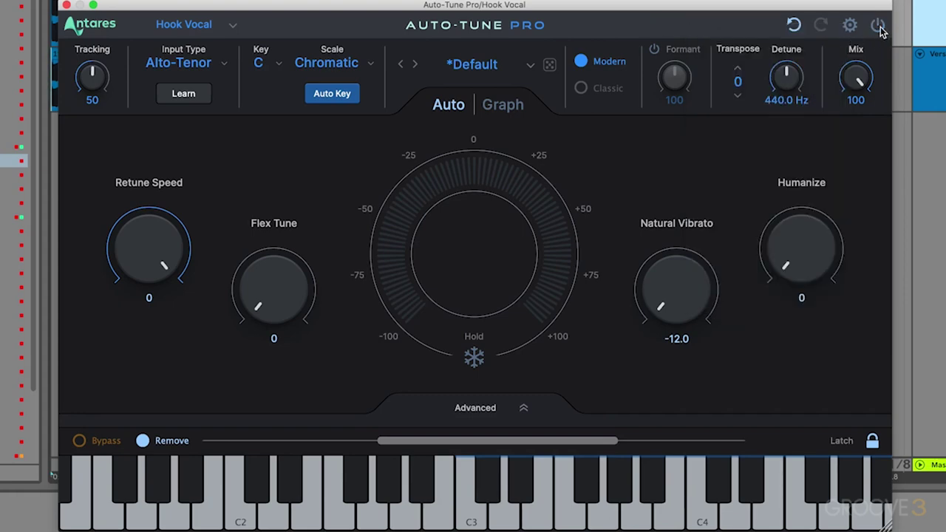